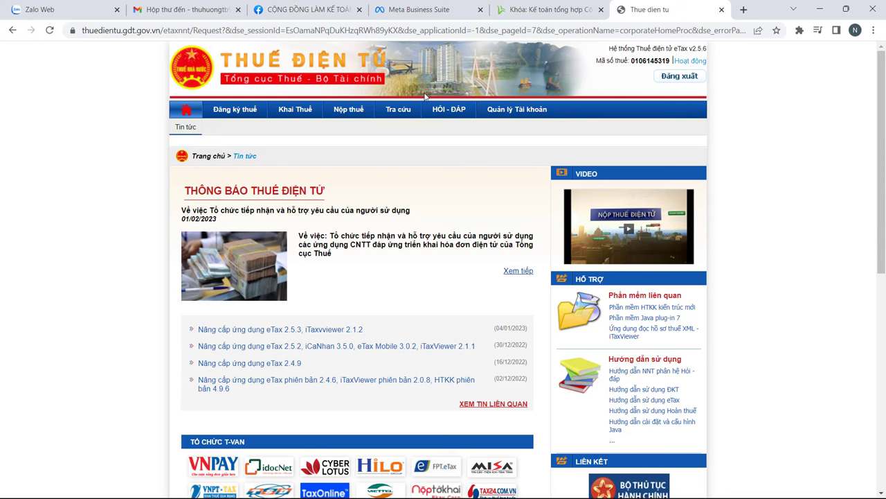
# Step: Open the 05-ĐK-TH-TCT-TT105 form from Hồ sơ đăng ký thuế under Đăng ký thuế
pyautogui.click(223, 114)
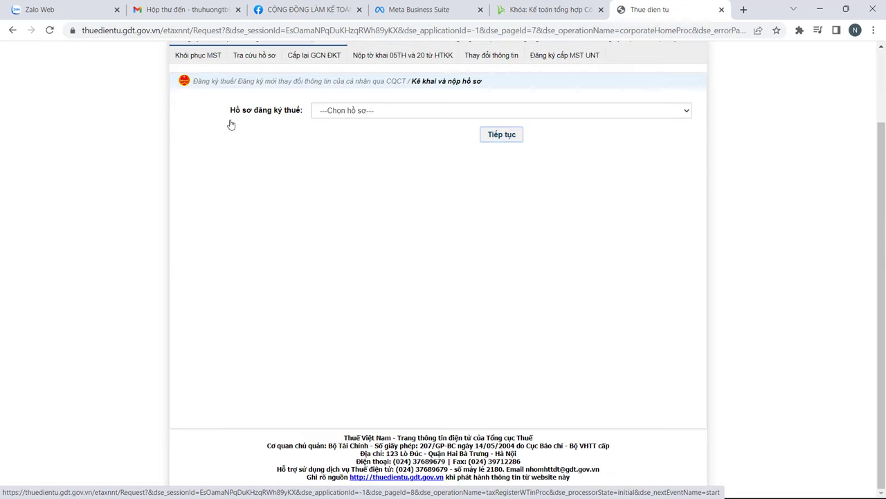
pyautogui.scroll(2, 305, 173)
pyautogui.click(352, 200)
pyautogui.click(344, 222)
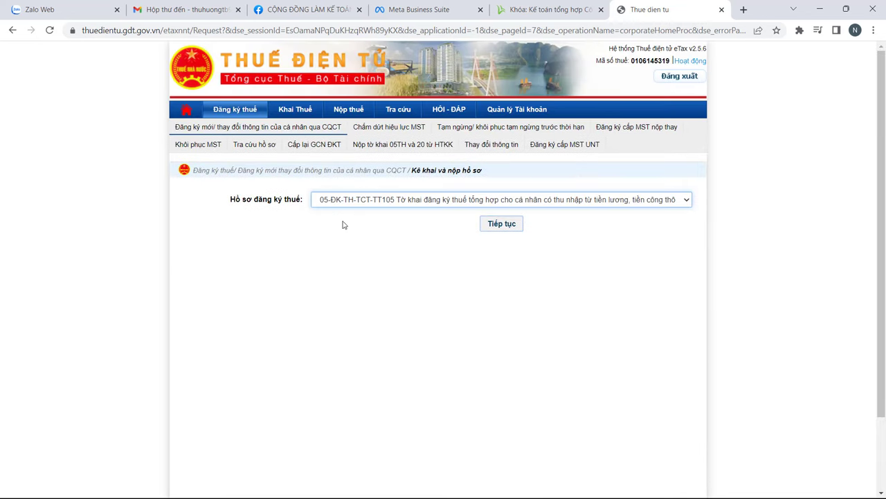
pyautogui.click(500, 224)
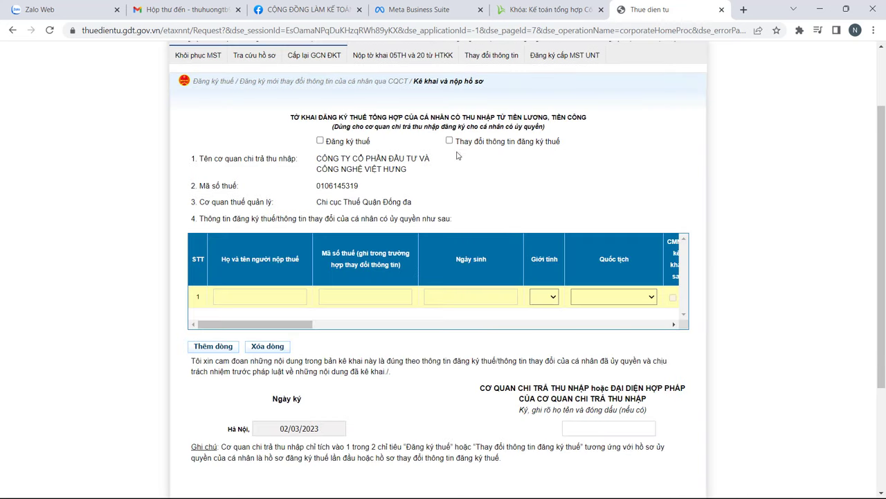
# Step: Tick Thay đổi thông tin đăng ký thuế and begin the first employee's name and tax code
pyautogui.click(449, 140)
pyautogui.click(277, 295)
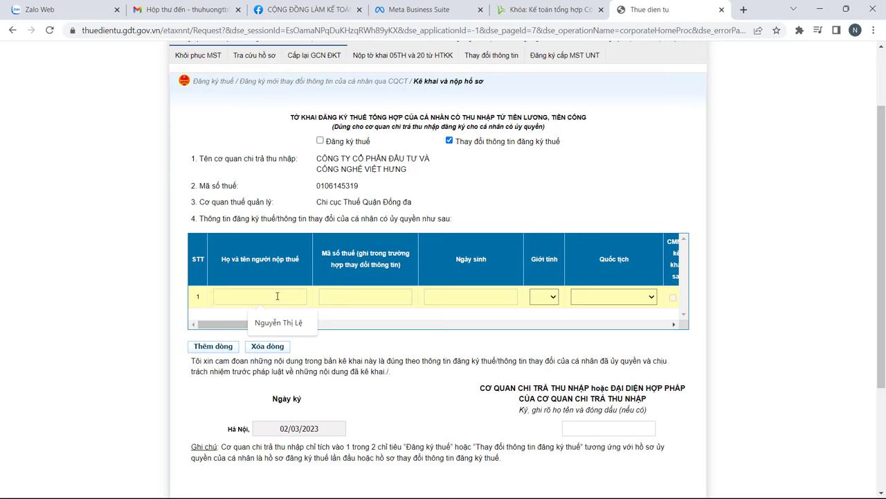
pyautogui.click(358, 299)
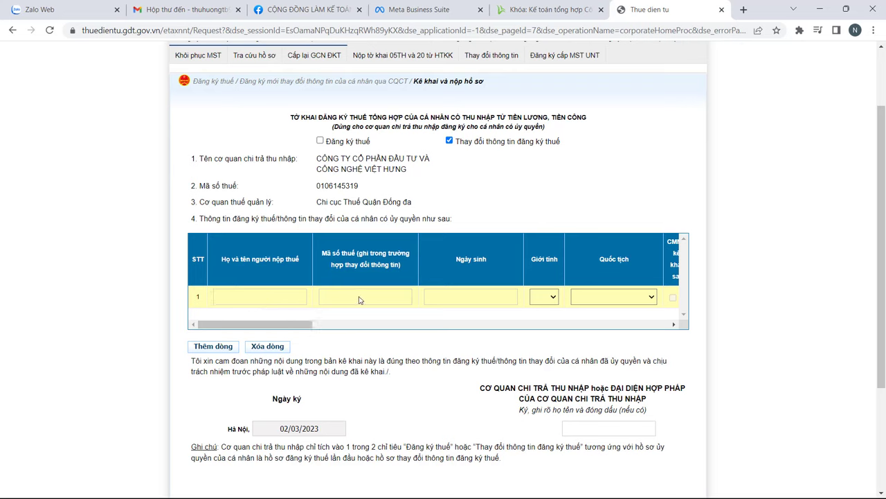
# Step: Enter row 1's CCCD number, issued 25/04/2021 by Cục c.sát Quản lý hành chính về trật tự xã hội
pyautogui.click(307, 325)
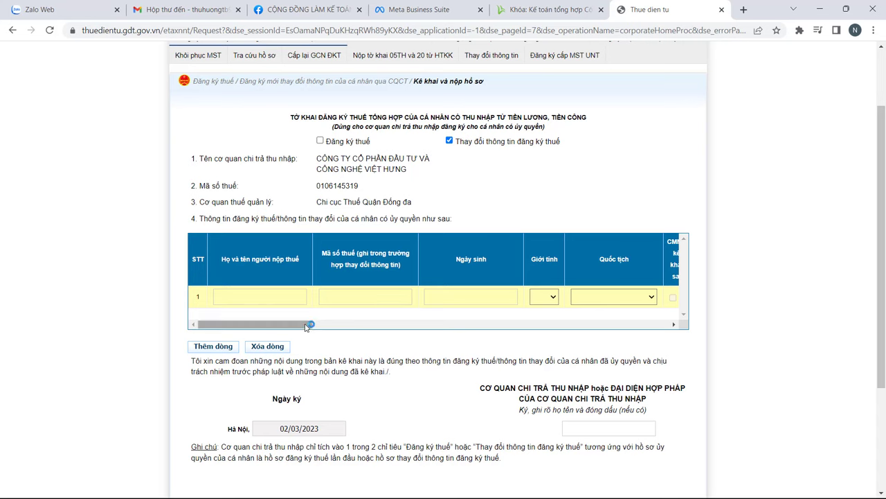
pyautogui.moveTo(306, 327); pyautogui.dragTo(409, 323)
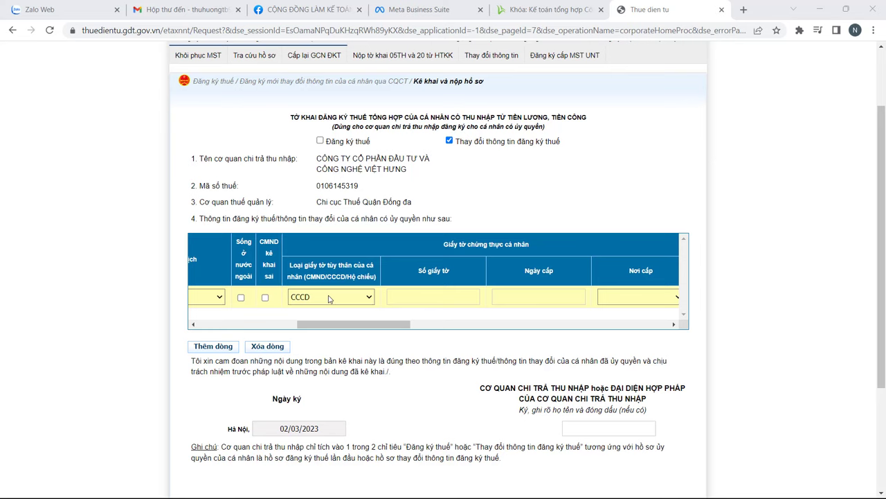
pyautogui.click(414, 297)
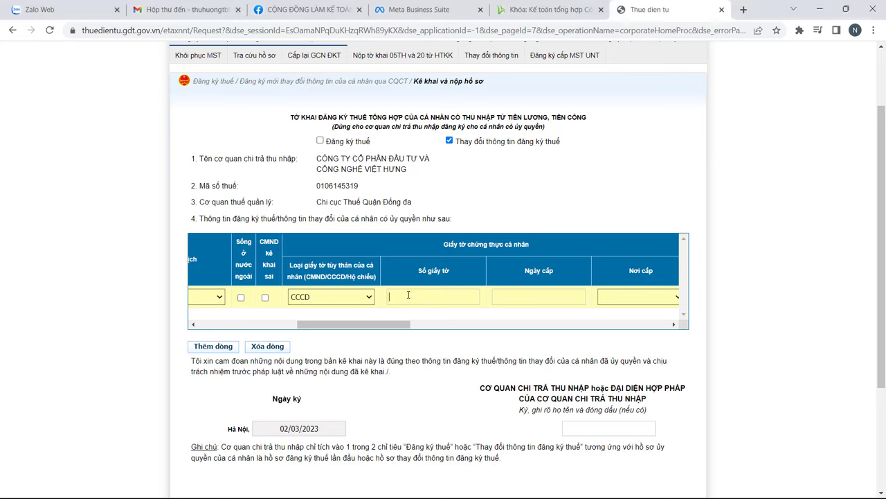
pyautogui.hotkey('ctrl', 'v')
pyautogui.write('25/04/2021')
pyautogui.click(640, 297)
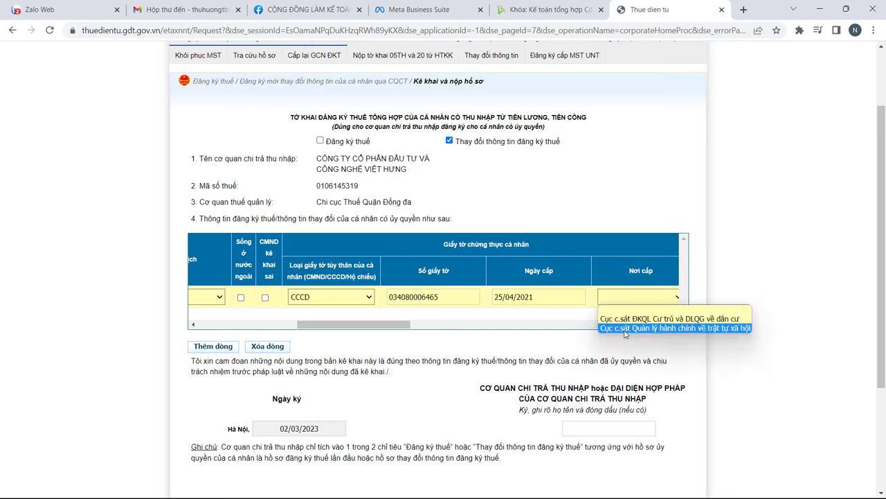
pyautogui.click(625, 329)
pyautogui.moveTo(426, 321); pyautogui.dragTo(495, 331)
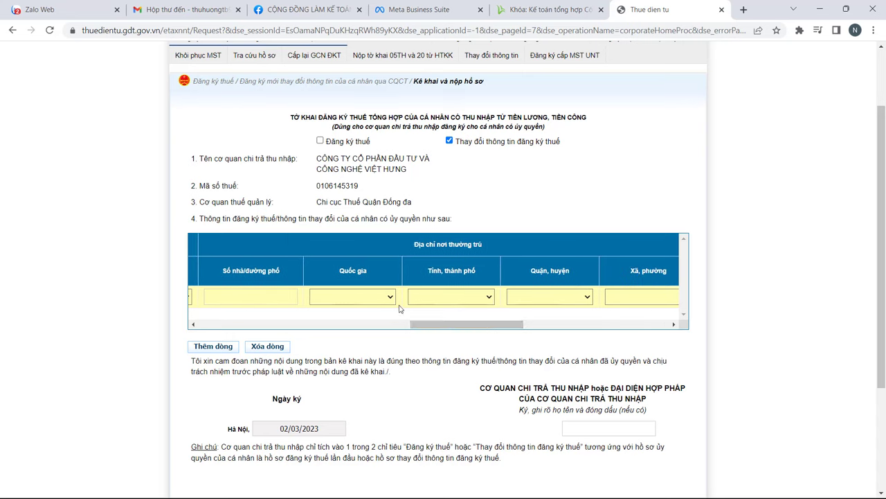
# Step: Fill row 1's address with street, Hà Nội, Quận Đống đa and Phường ô Chợ Dừa
pyautogui.click(457, 296)
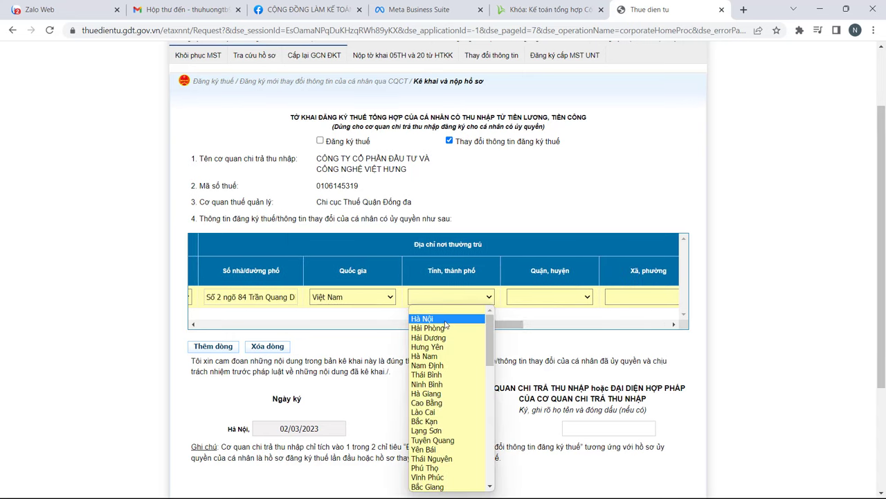
pyautogui.click(445, 320)
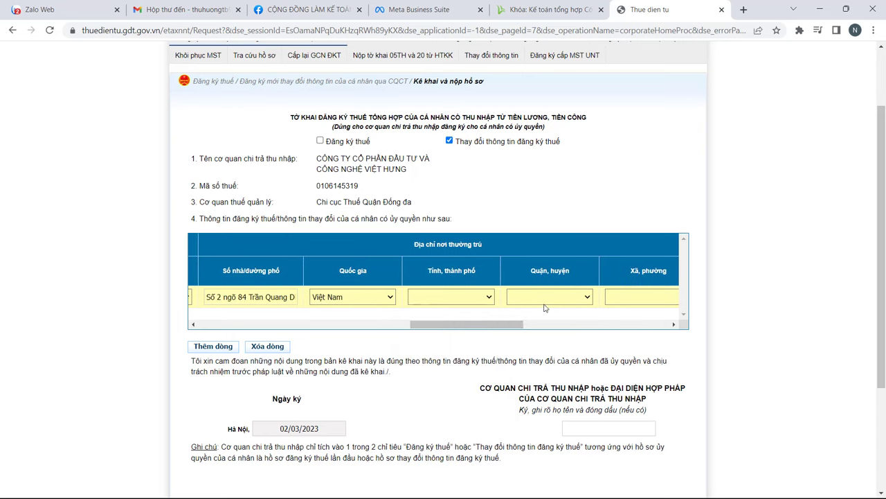
pyautogui.click(554, 298)
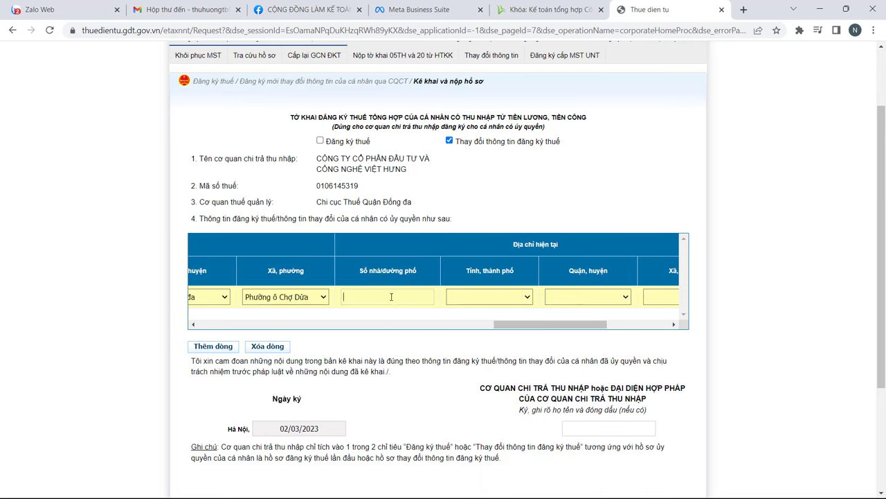
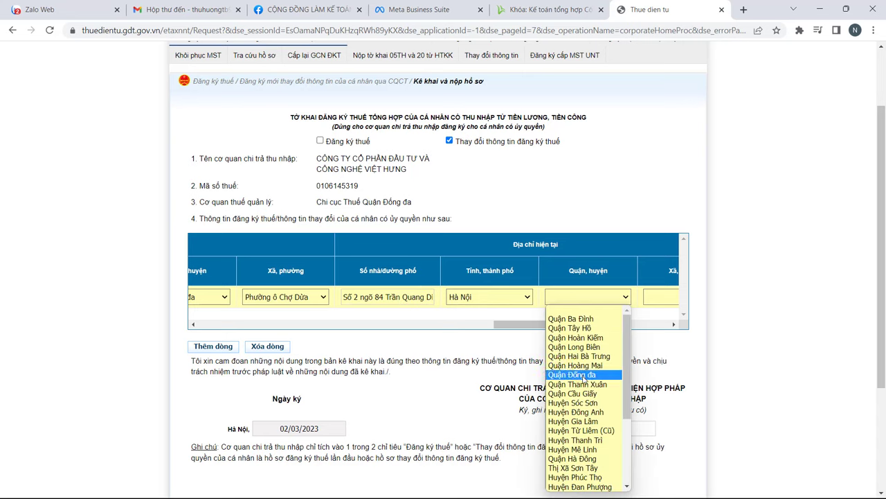
pyautogui.click(584, 375)
pyautogui.click(658, 299)
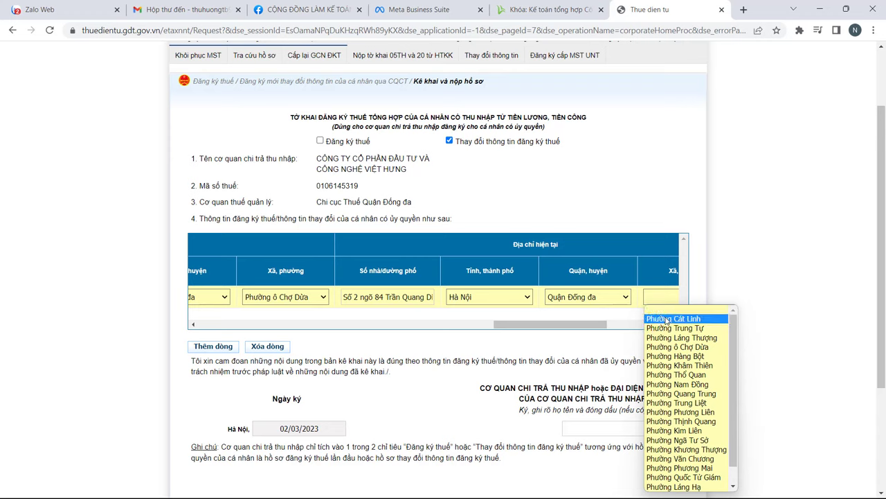
pyautogui.click(677, 346)
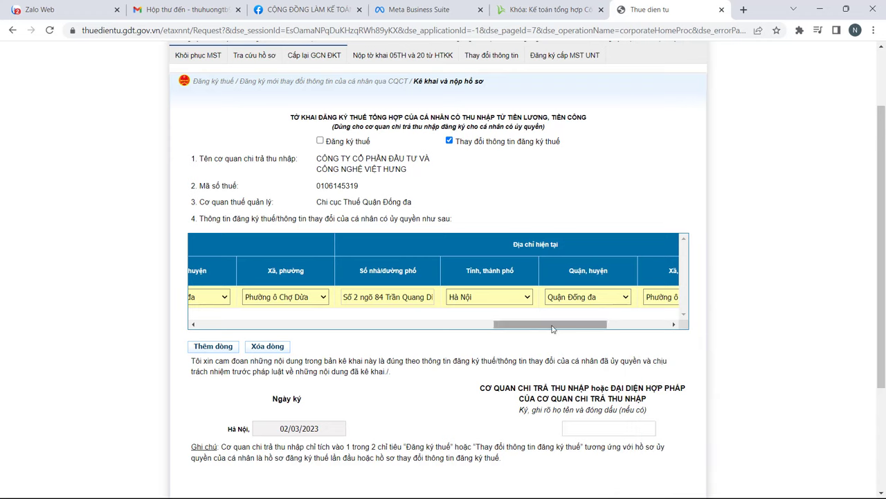
pyautogui.moveTo(552, 329); pyautogui.dragTo(615, 328)
# Step: Enter row 1's contact phone number and the company contact email
pyautogui.click(517, 303)
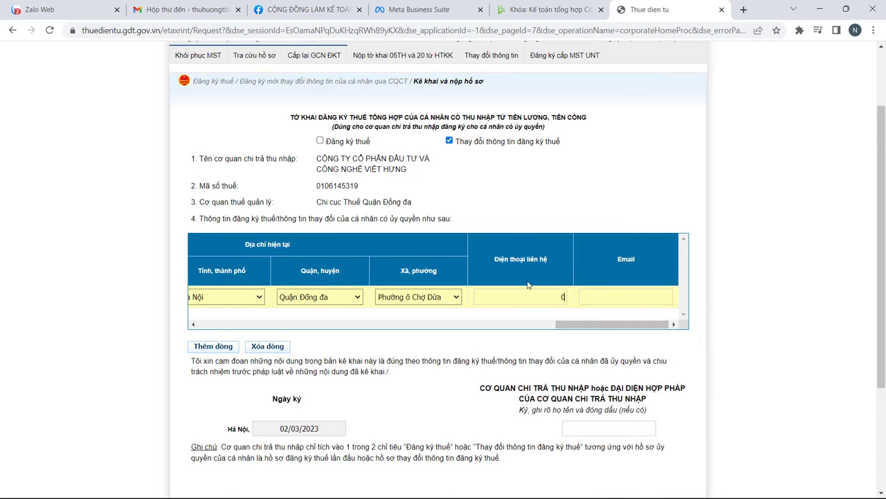
pyautogui.click(601, 296)
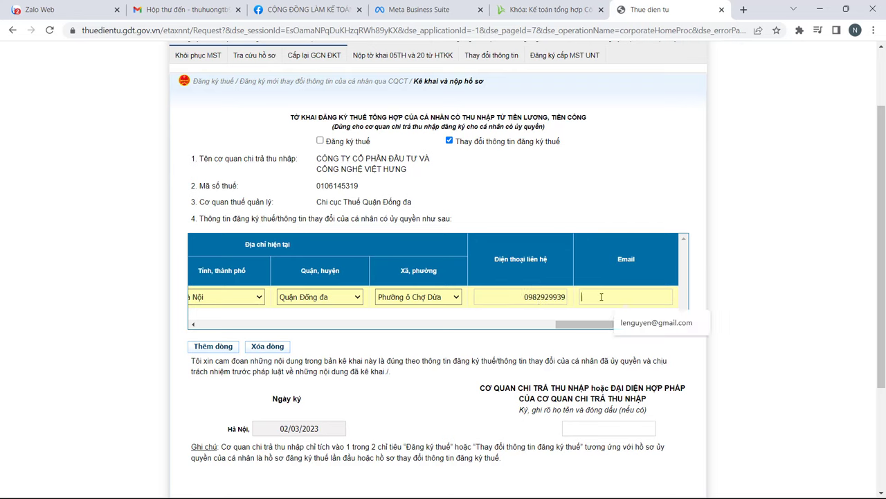
pyautogui.hotkey('ctrl', 'v')
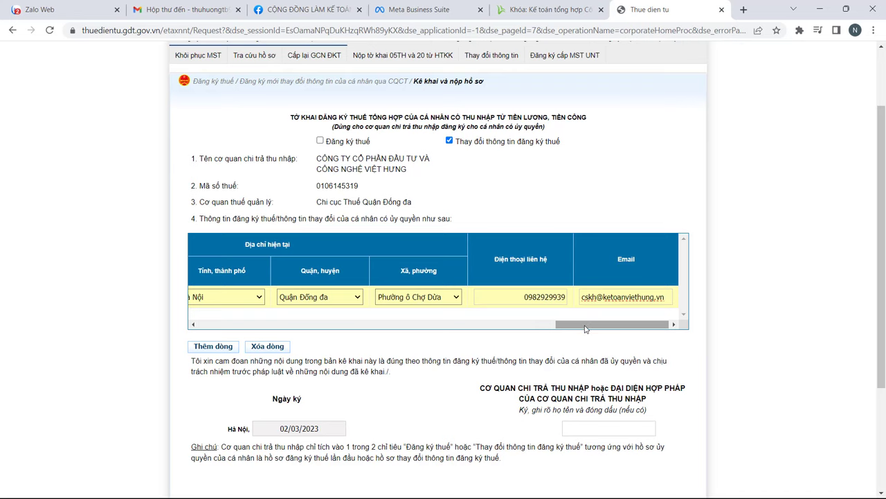
# Step: Add rows for the other four employees and enter the legal representative's name
pyautogui.click(201, 348)
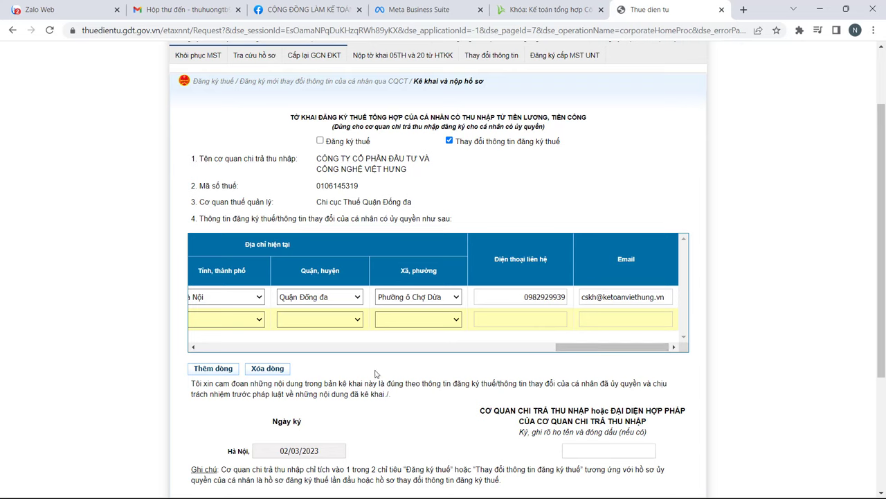
pyautogui.scroll(-2, 378, 375)
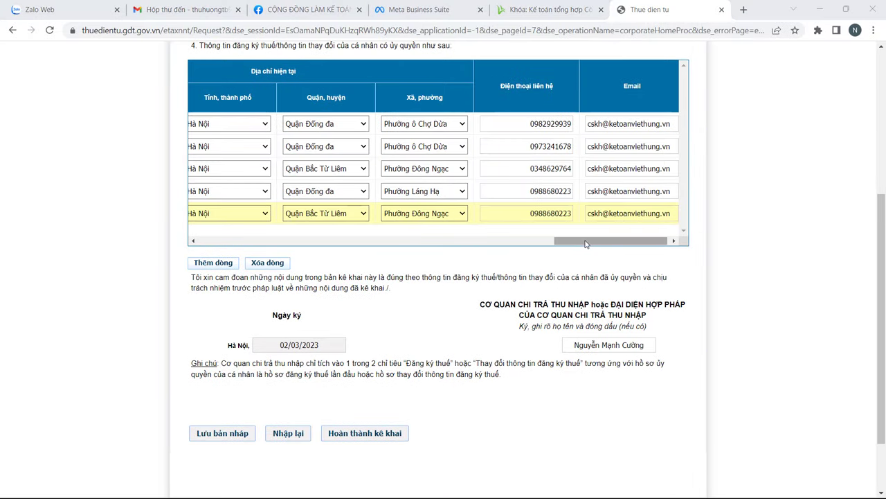
pyautogui.moveTo(585, 243); pyautogui.dragTo(528, 244)
pyautogui.scroll(1, 386, 269)
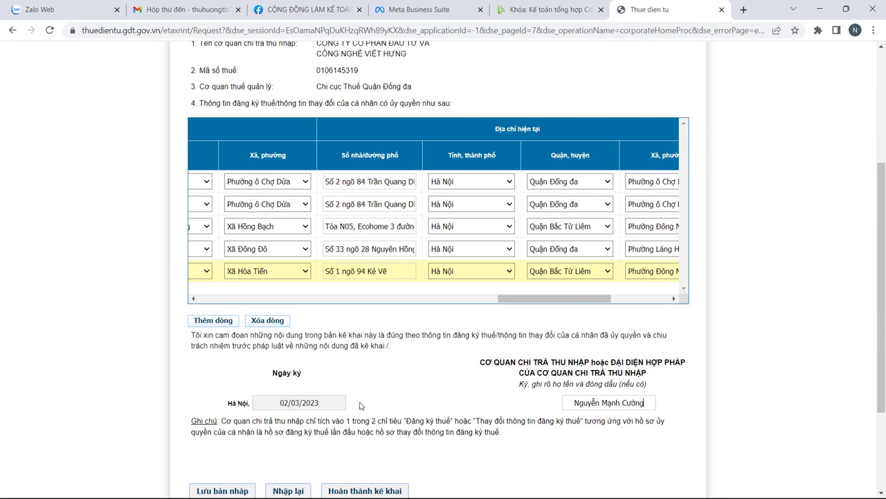
# Step: Complete the declaration, sign it with the token PIN and submit the dossier
pyautogui.click(372, 490)
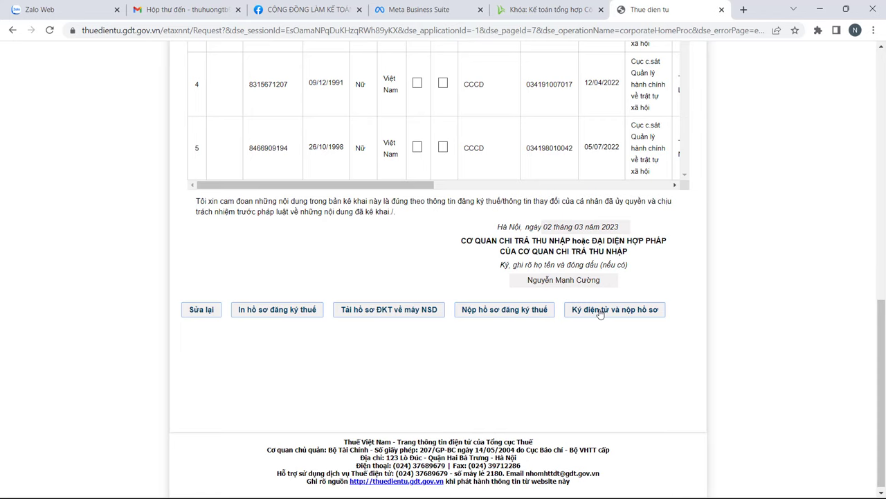
pyautogui.click(600, 310)
pyautogui.click(448, 187)
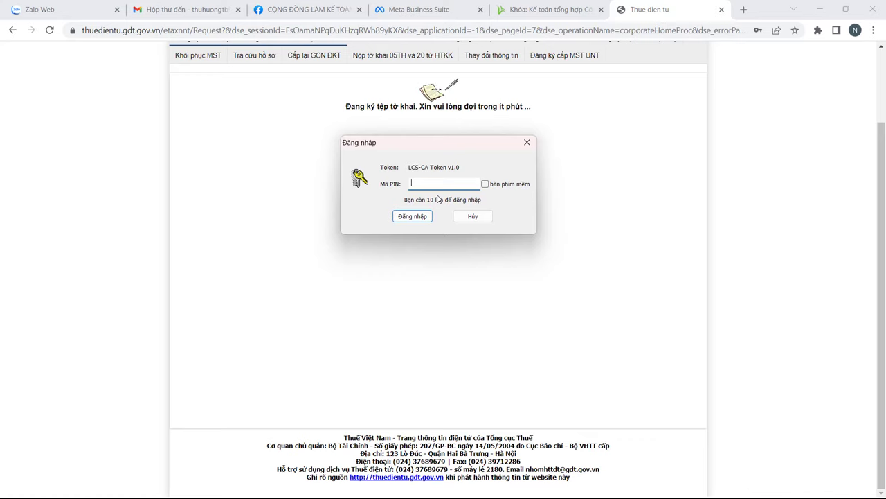
pyautogui.write('********')
pyautogui.click(416, 216)
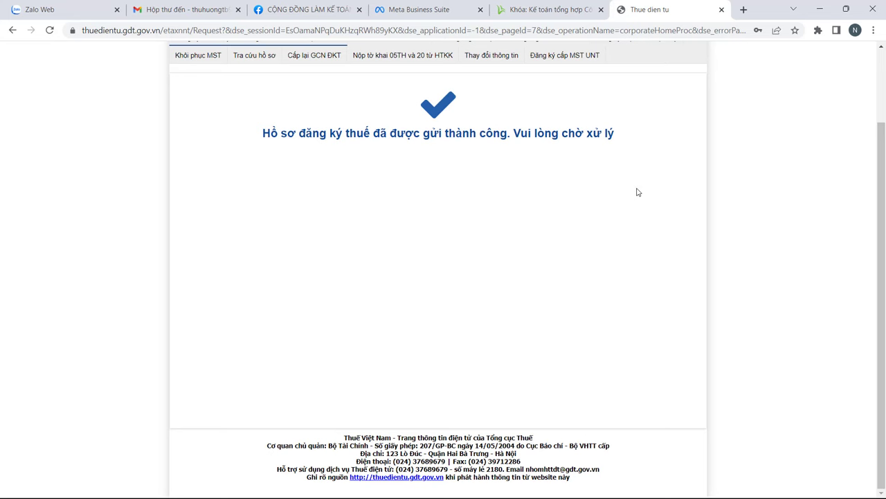
pyautogui.scroll(2, 636, 192)
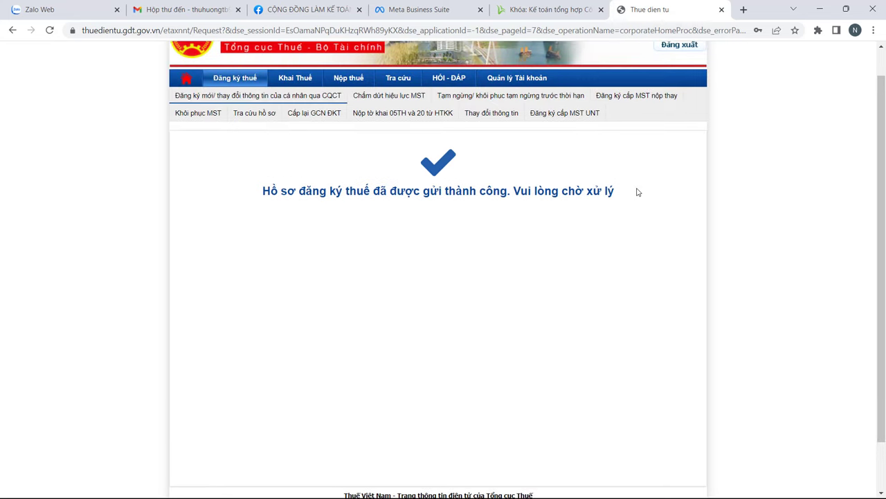
# Step: Look up 05-ĐK-TH-TCT filings dated 02/03/2023 to 02/03/2023 and review the received result
pyautogui.click(254, 113)
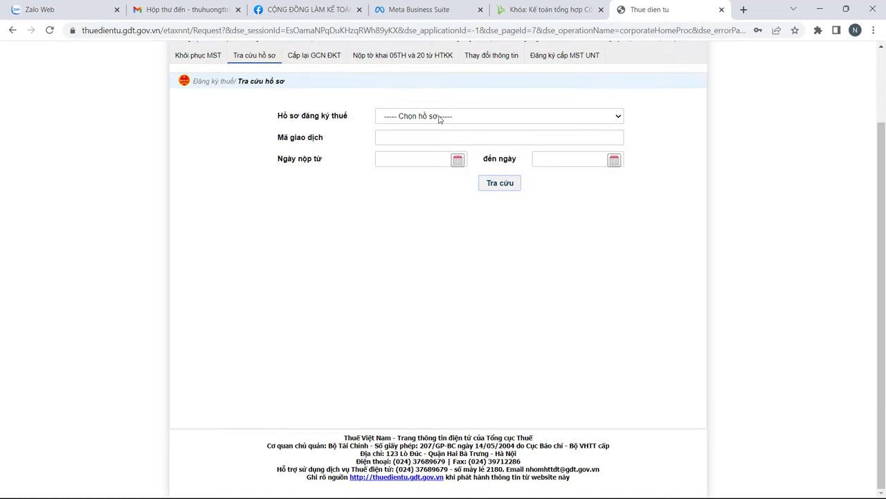
pyautogui.click(439, 116)
pyautogui.click(412, 138)
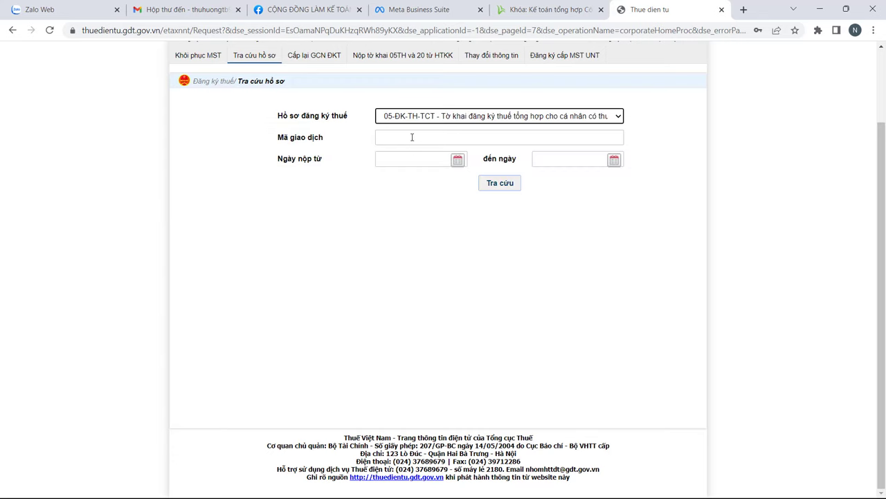
pyautogui.click(379, 162)
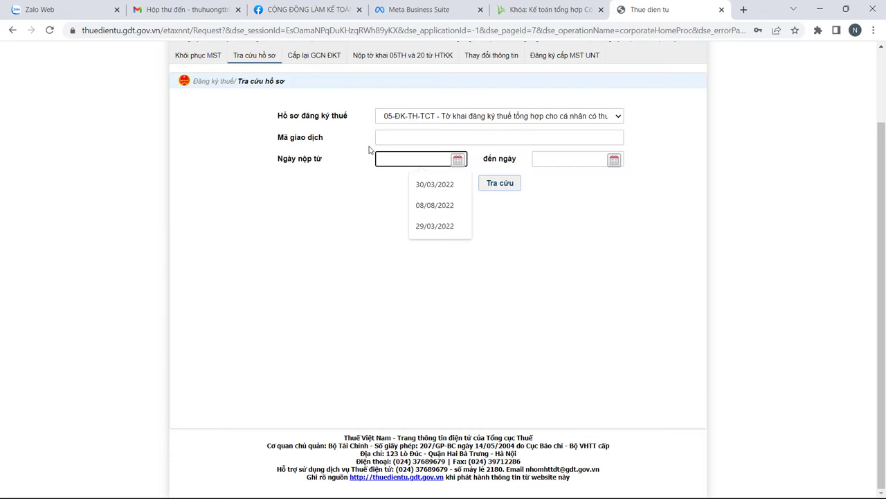
pyautogui.write('02/03/2023')
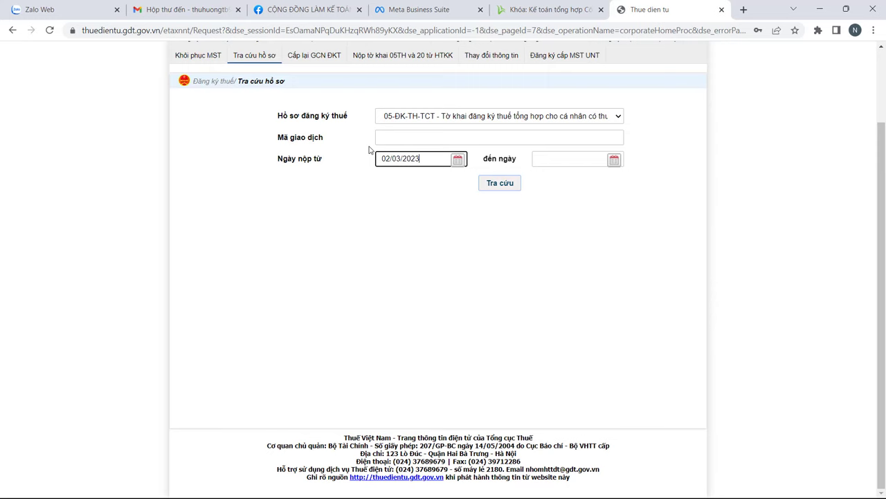
pyautogui.click(561, 159)
pyautogui.write('02')
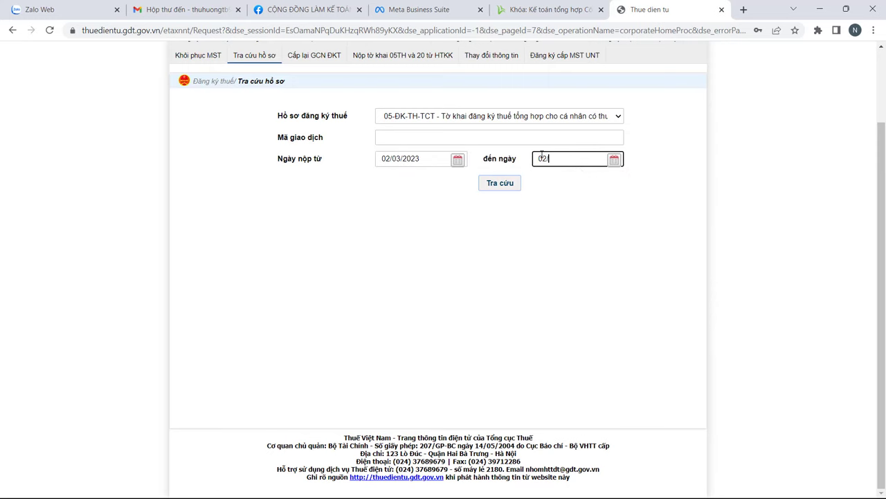
pyautogui.write('/03/2023')
pyautogui.click(504, 183)
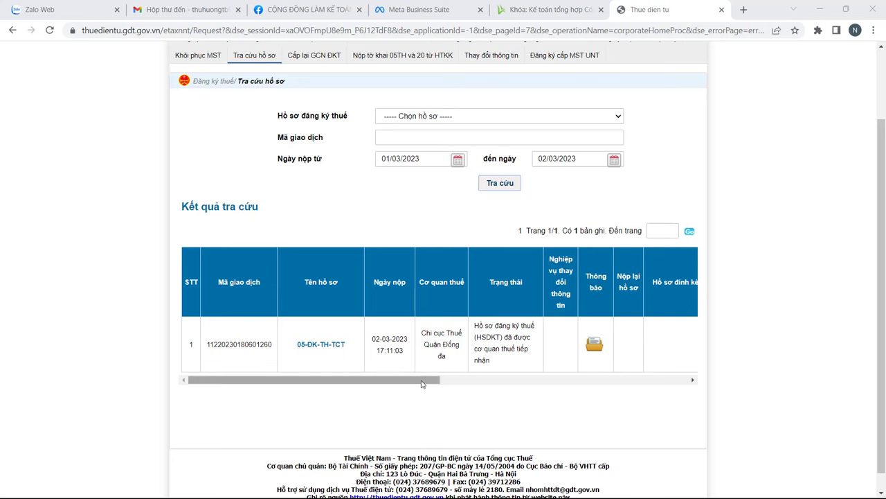
pyautogui.moveTo(421, 383); pyautogui.dragTo(352, 361)
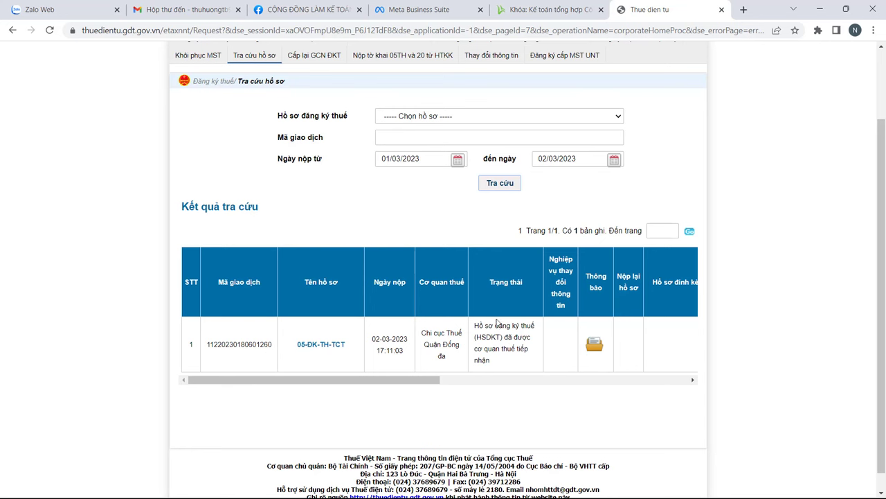
pyautogui.scroll(2, 269, 289)
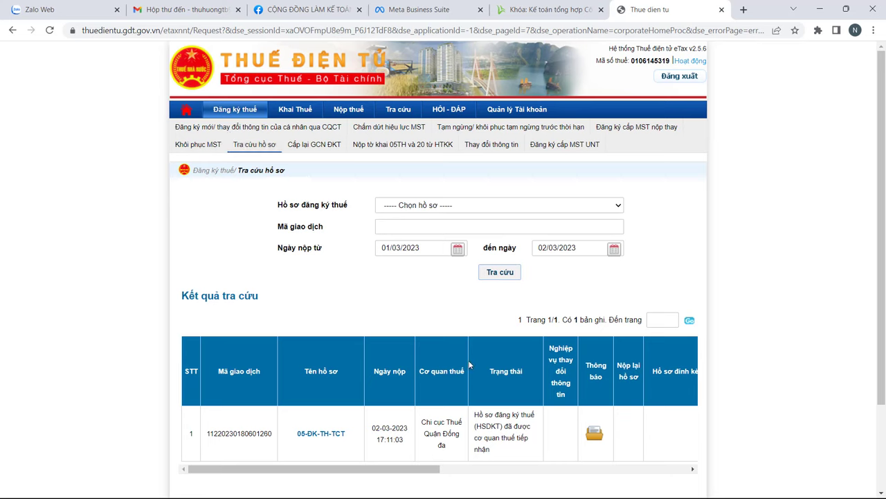
# Step: In HTKK, open 05-ĐK-TH-TCT for 02/03/2023, skip the update, and tick registration change
pyautogui.hotkey('alt', 'Tab')
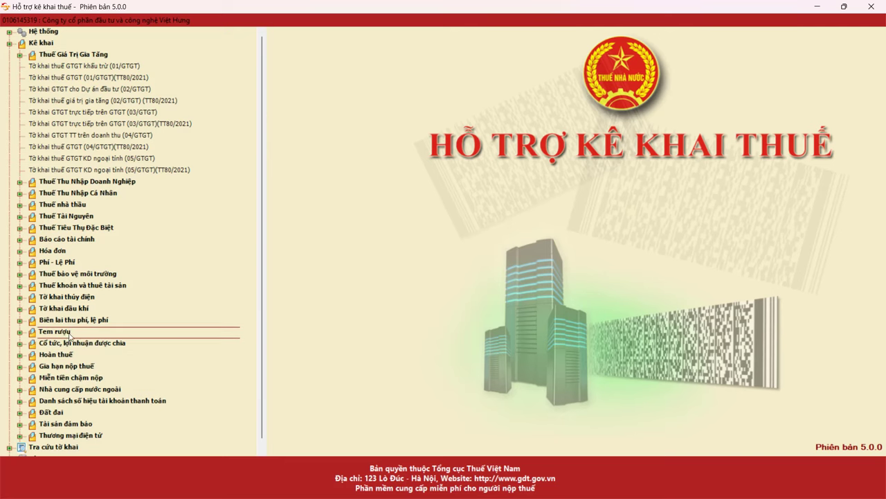
pyautogui.click(82, 195)
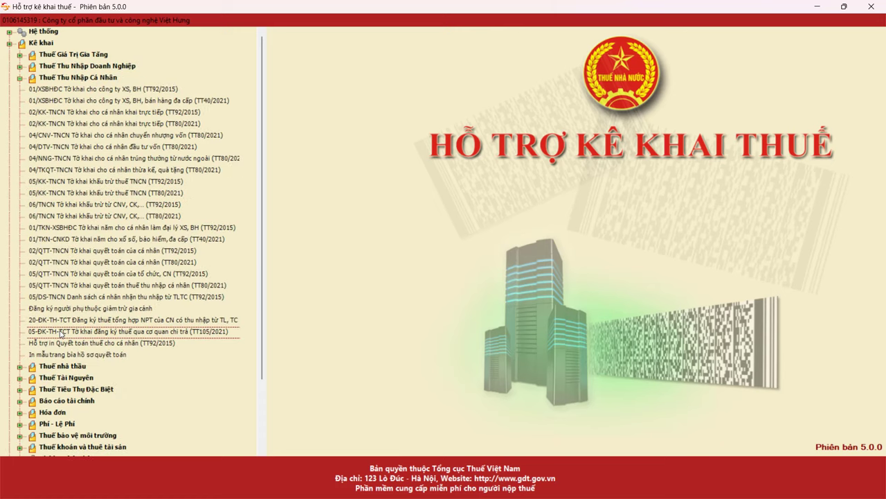
pyautogui.click(61, 333)
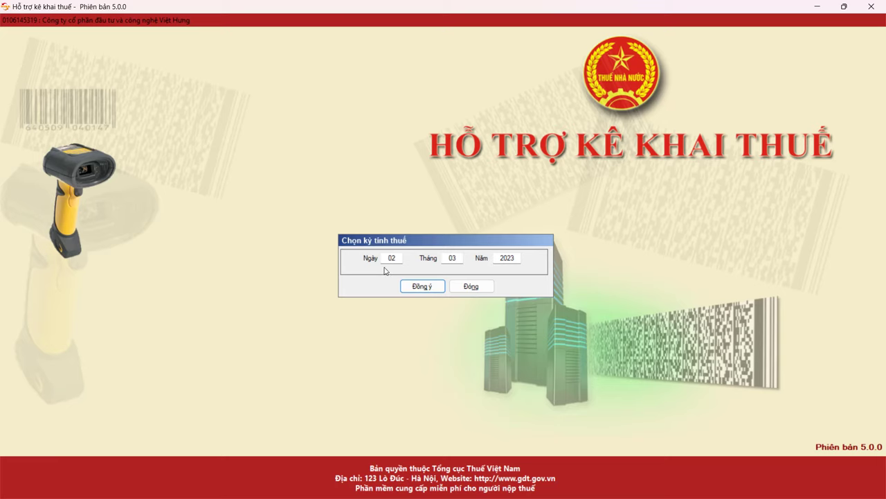
pyautogui.click(410, 288)
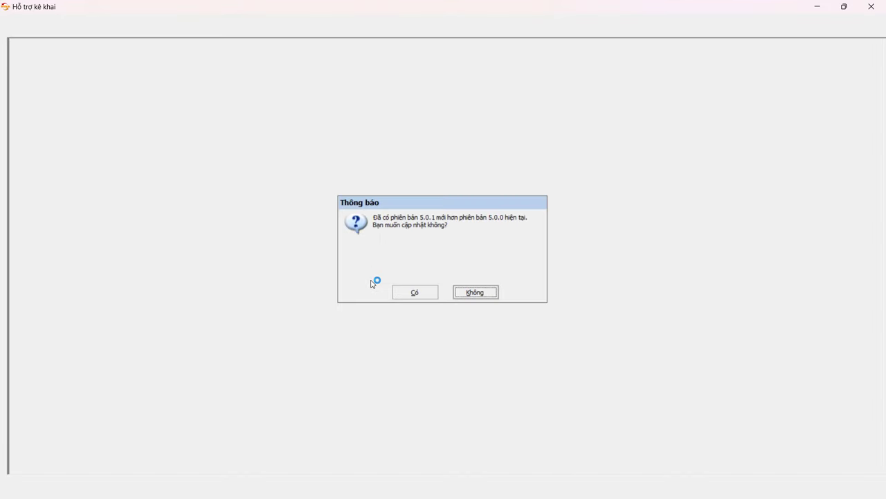
pyautogui.click(475, 291)
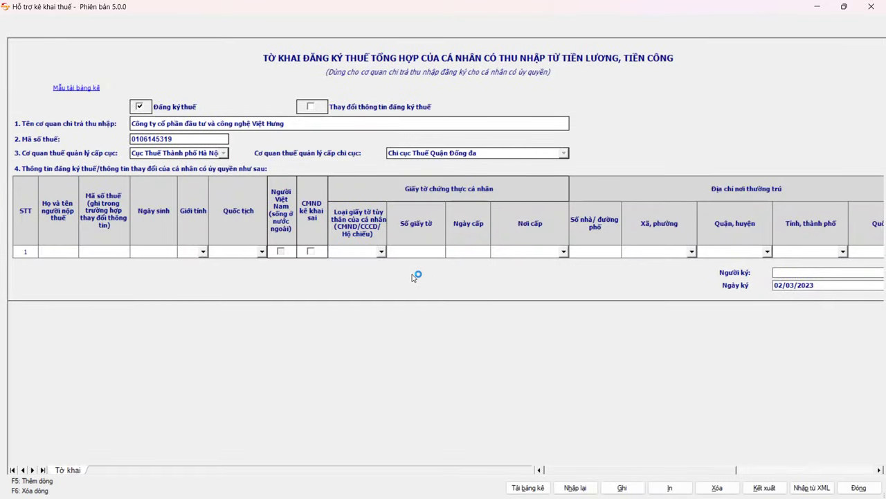
pyautogui.click(311, 106)
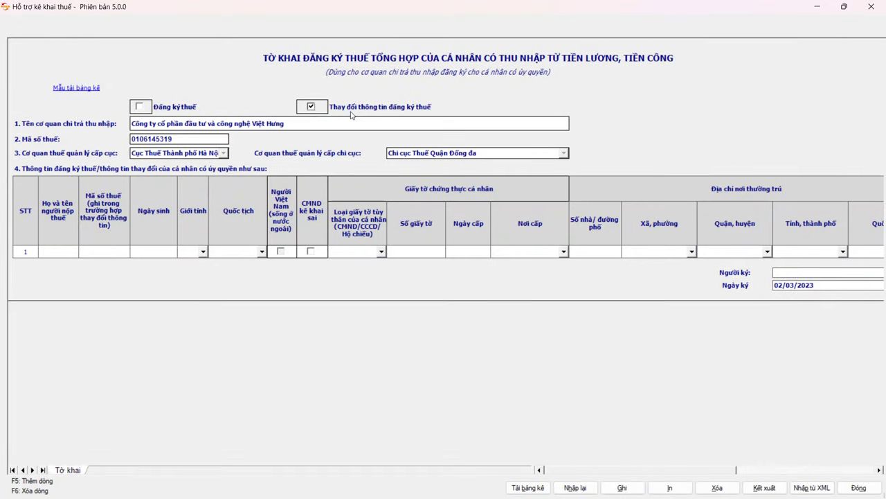
pyautogui.click(114, 253)
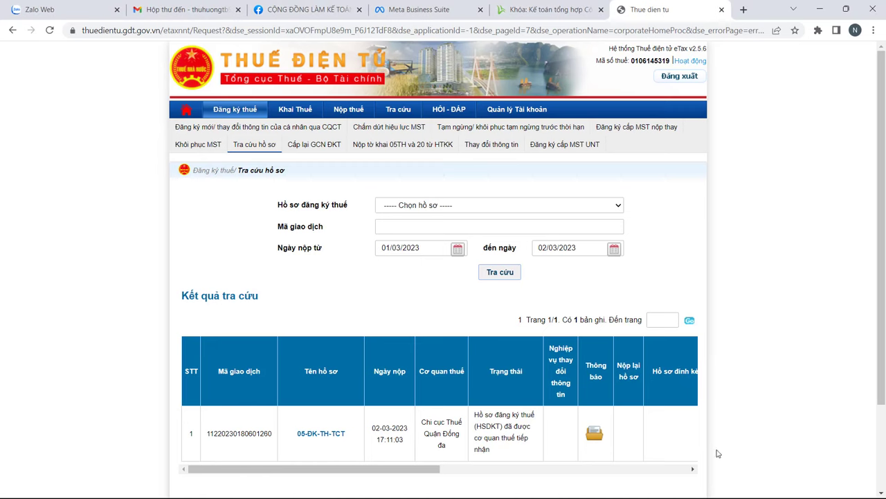
# Step: Open the Nộp tờ khai 05TH và 20 từ HTKK page, then head back toward Đăng ký thuế
pyautogui.click(409, 145)
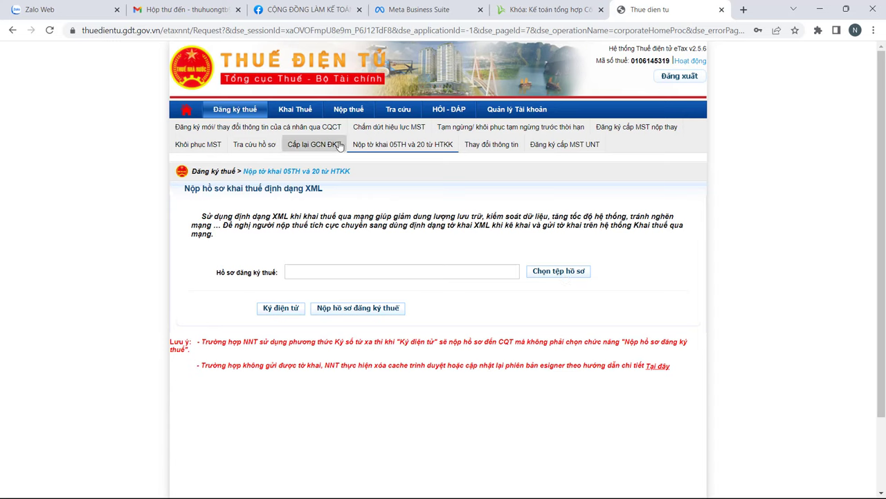
pyautogui.moveTo(294, 108)
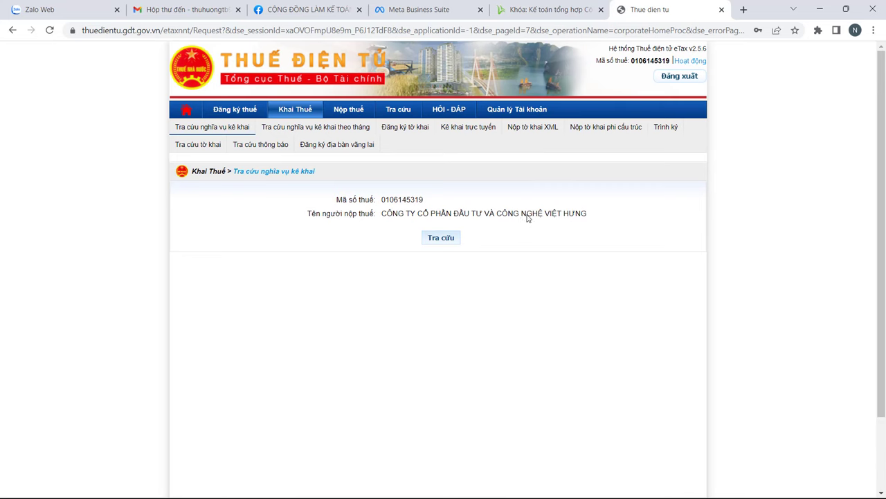
# Step: Reopen the empty Tra cứu hồ sơ form under Đăng ký thuế, scrolled to the top
pyautogui.moveTo(234, 109)
pyautogui.click(270, 144)
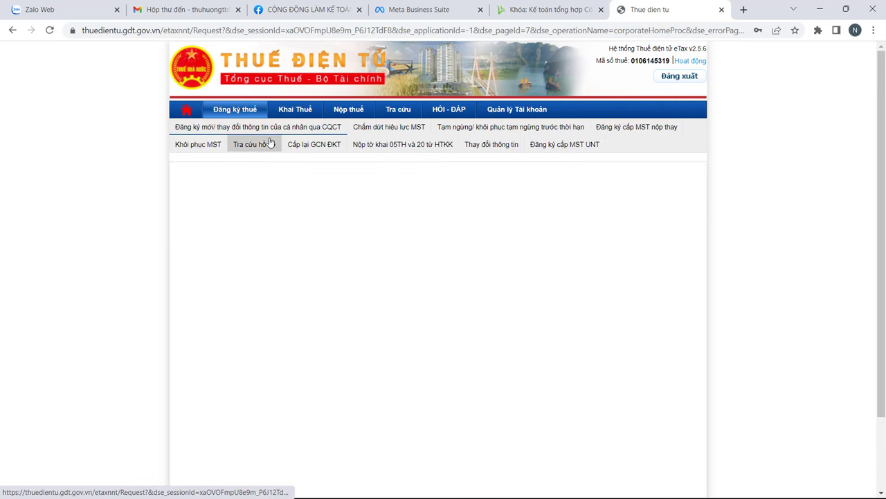
pyautogui.scroll(2, 440, 143)
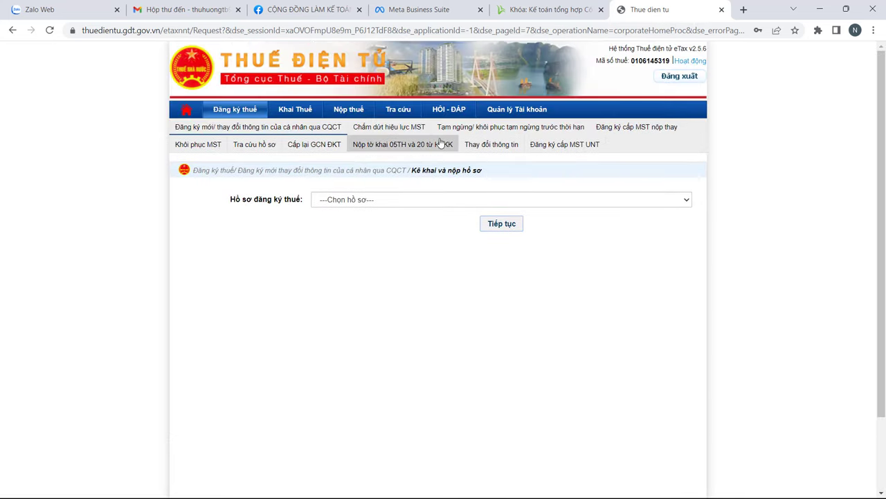
pyautogui.click(257, 148)
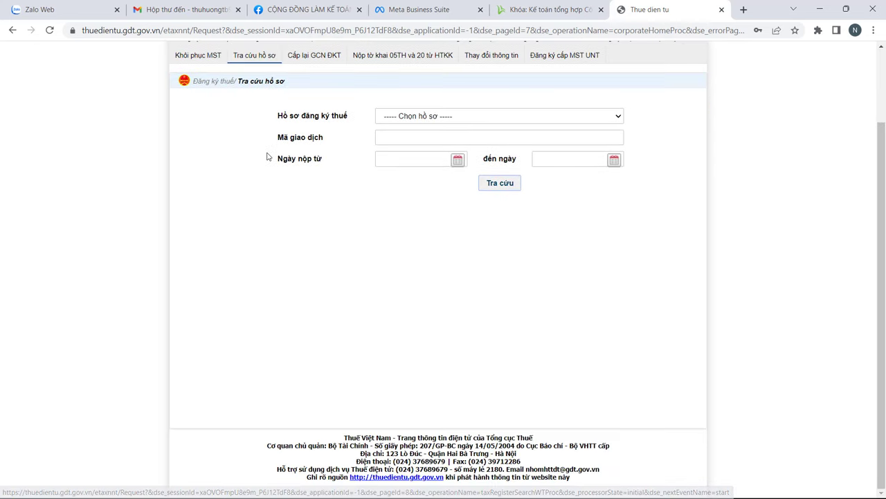
pyautogui.scroll(2, 570, 201)
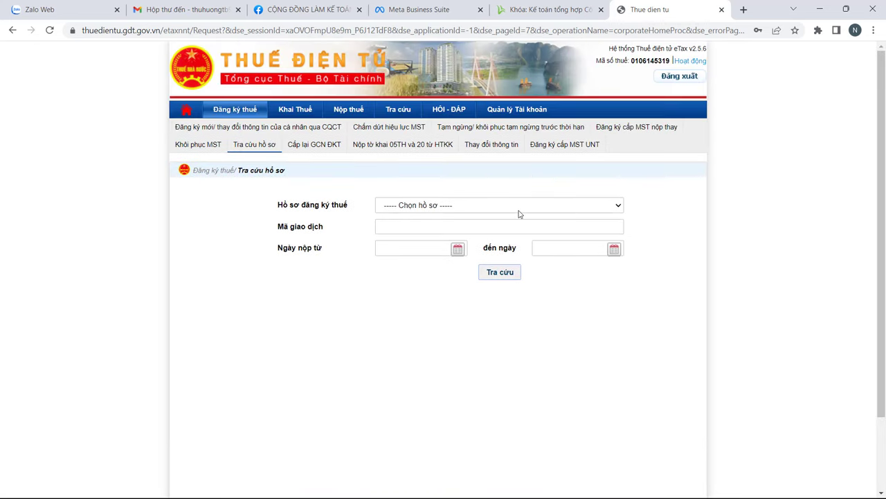